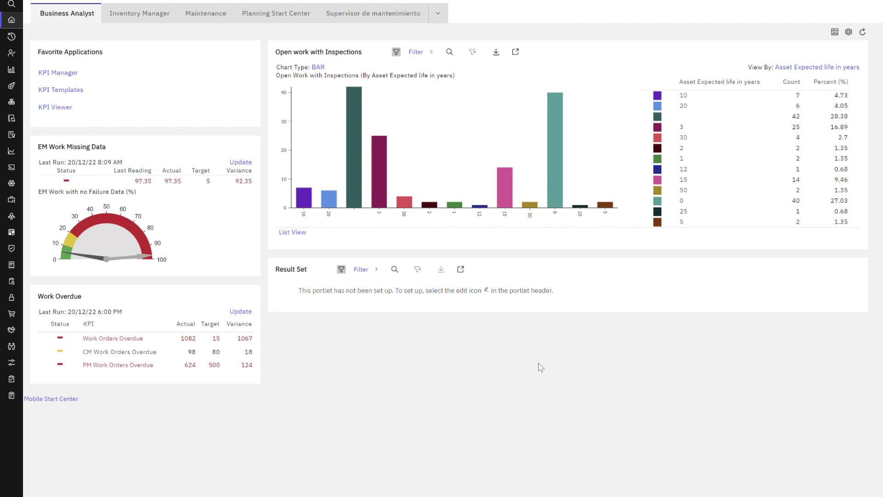
# Open the bookmarked REP_WODEMO record in the Object Structures application.
pyautogui.moveTo(16, 40)
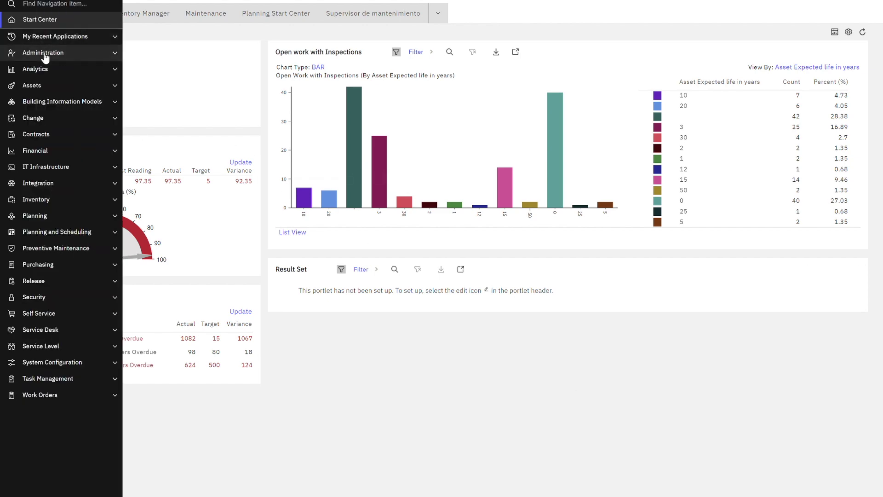
pyautogui.click(62, 36)
pyautogui.click(64, 53)
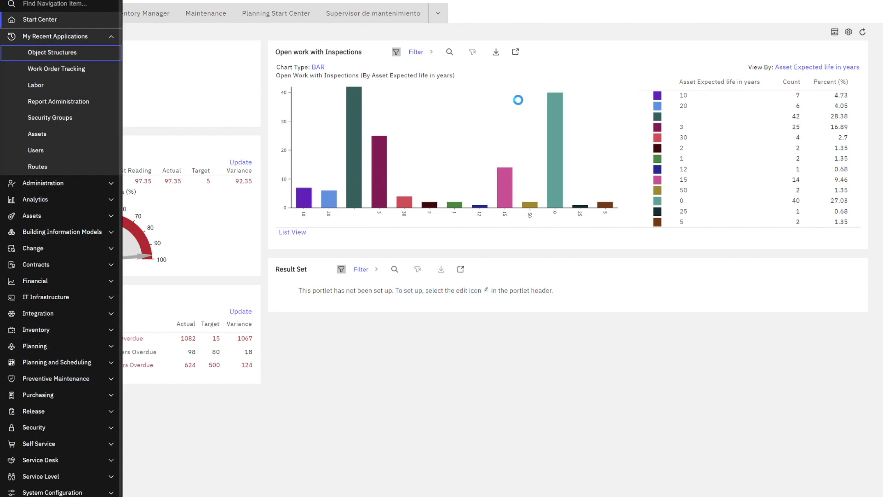
pyautogui.click(773, 12)
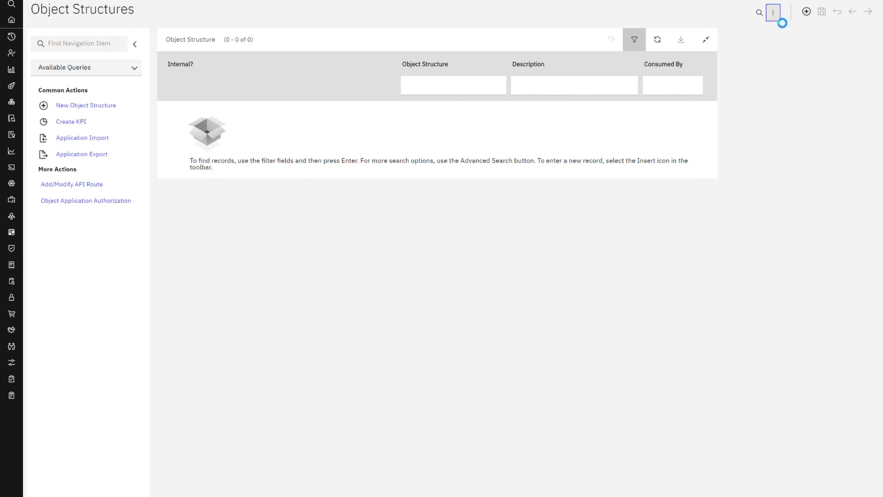
pyautogui.click(747, 173)
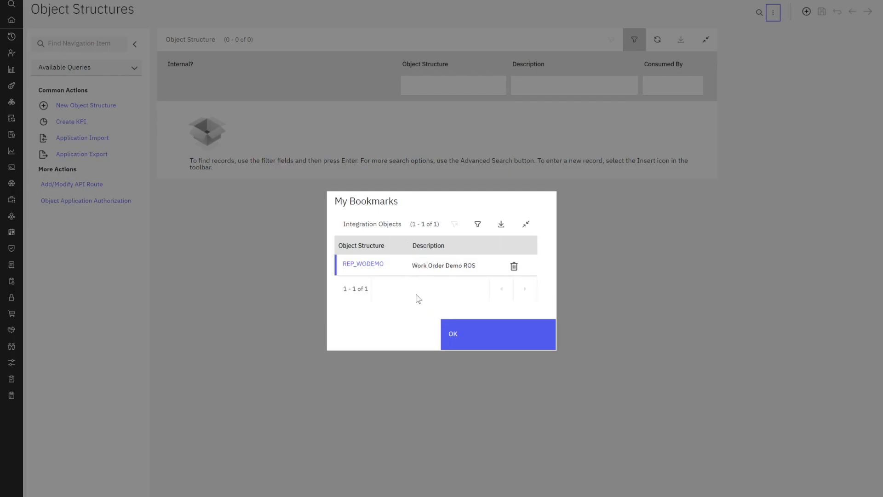
pyautogui.click(375, 264)
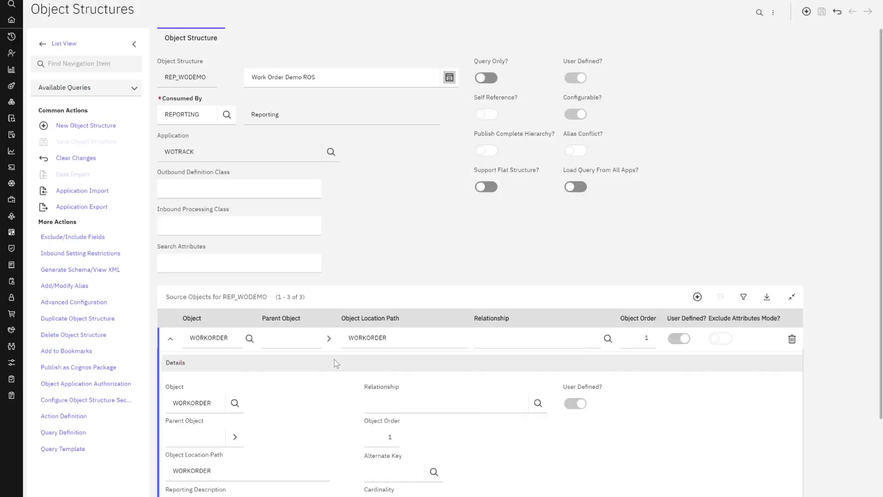
# Review the WORKORDER, ASSET and INSPECTIONFORM source objects and ASSET's parent, then return to Start Center.
pyautogui.click(171, 341)
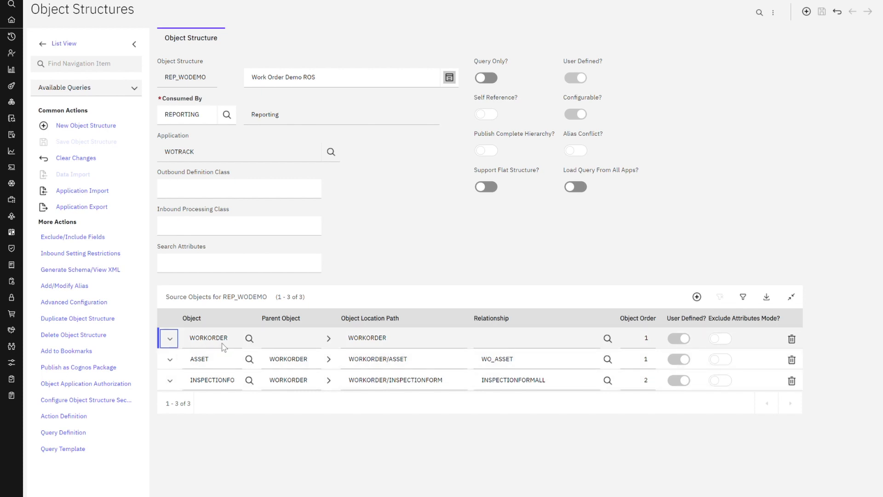
pyautogui.click(330, 360)
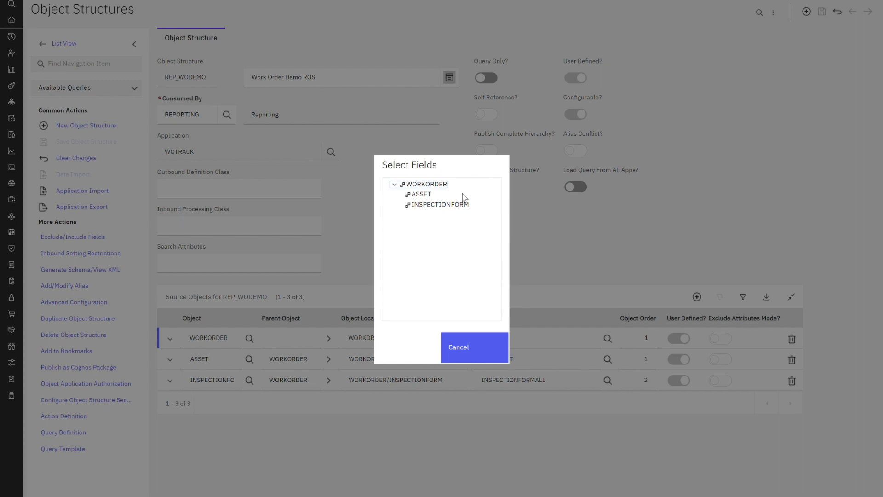
pyautogui.click(445, 348)
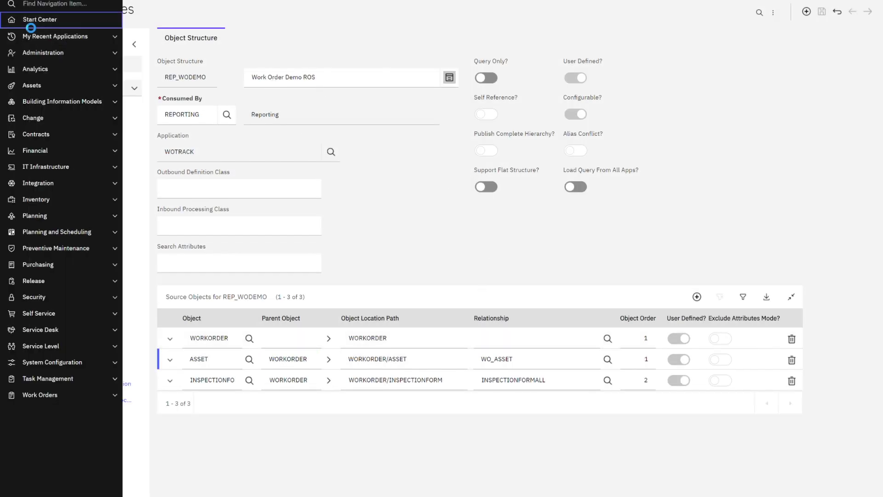
pyautogui.click(27, 19)
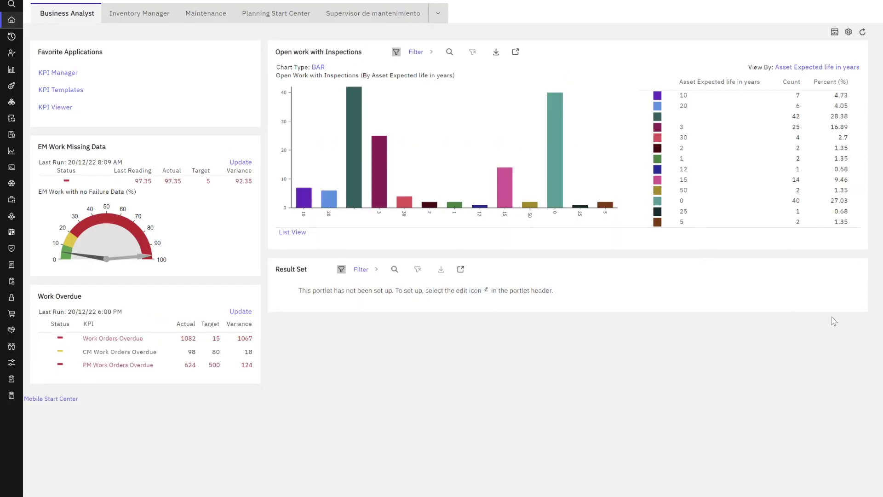
# Set the Result Set portlet's application to WOTRACK by filtering the Application lookup on 'wotrack'.
pyautogui.moveTo(829, 271)
pyautogui.click(827, 270)
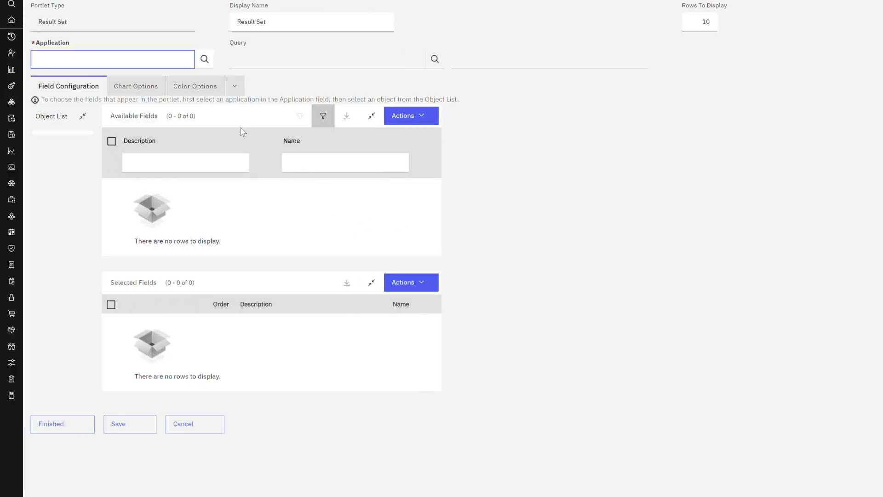
pyautogui.click(207, 63)
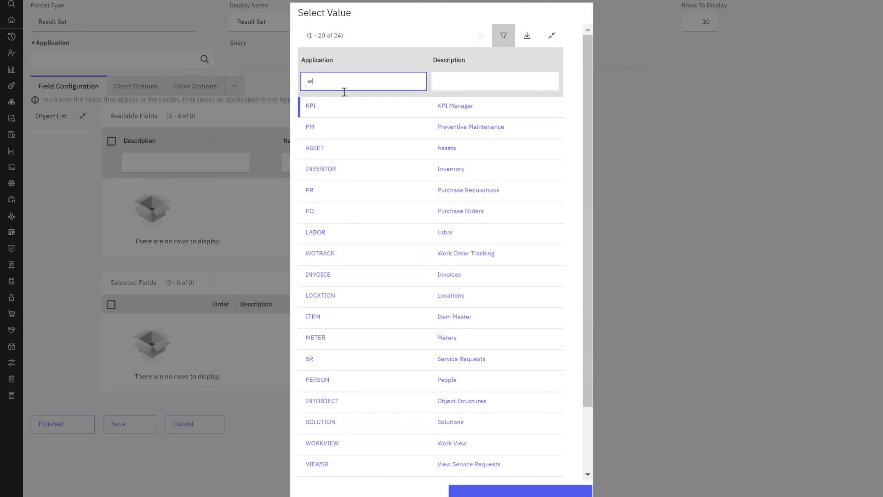
pyautogui.write('wotrack')
pyautogui.press('Return')
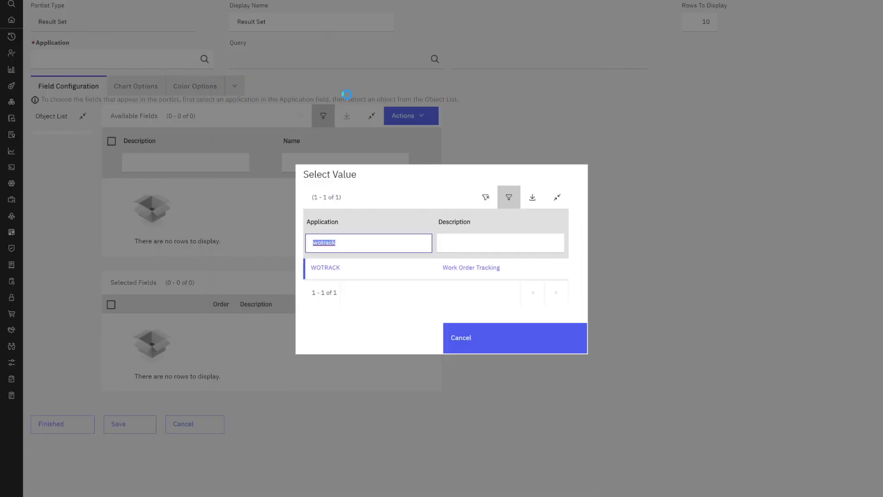
pyautogui.click(347, 277)
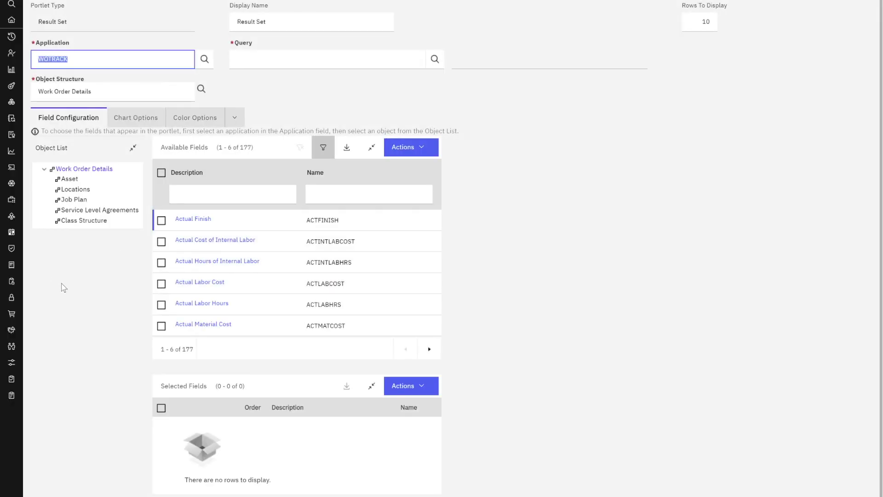
pyautogui.click(239, 95)
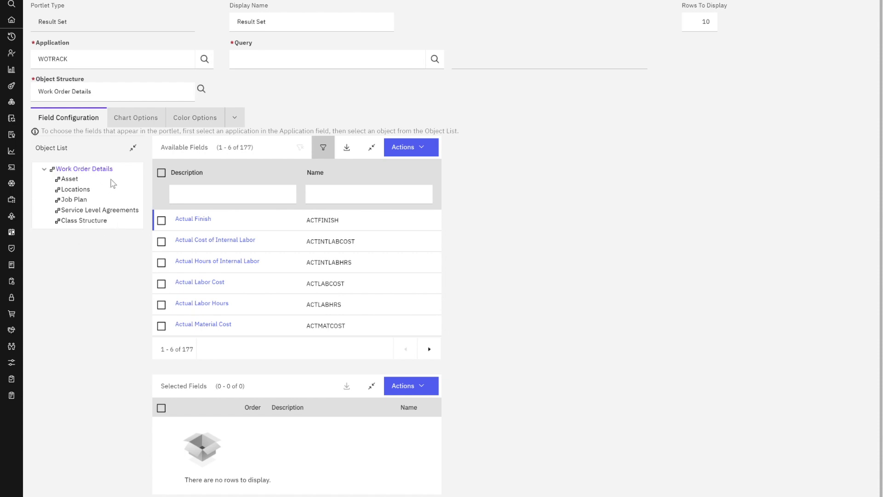
pyautogui.click(73, 183)
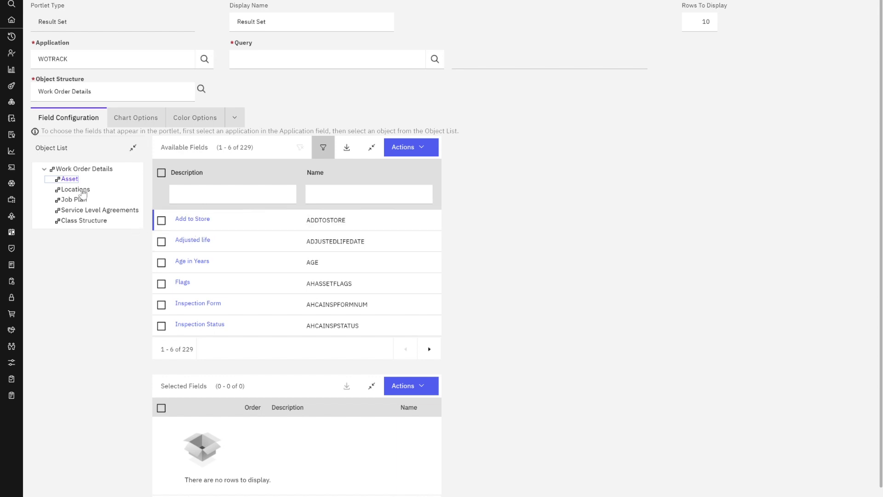
pyautogui.press('Down')
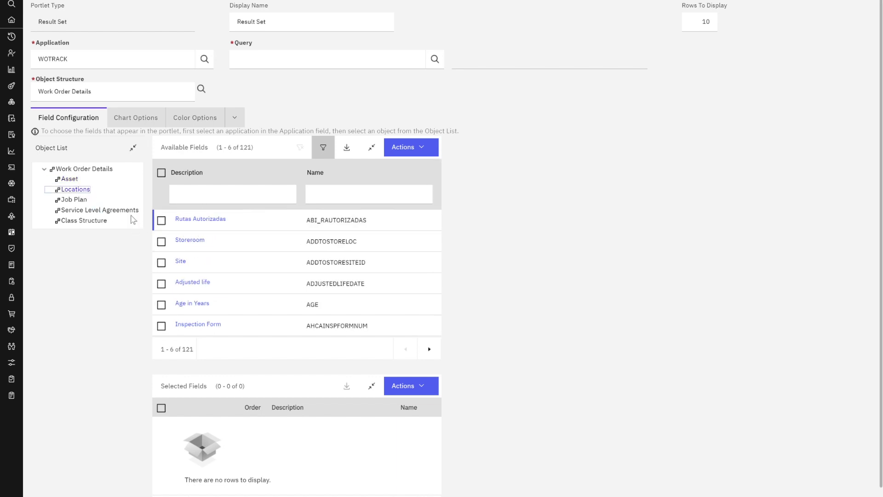
pyautogui.click(85, 203)
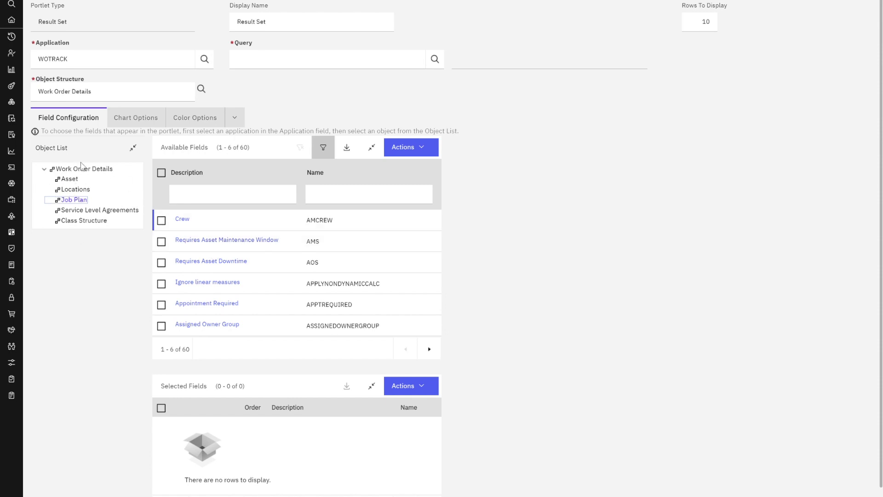
pyautogui.click(81, 171)
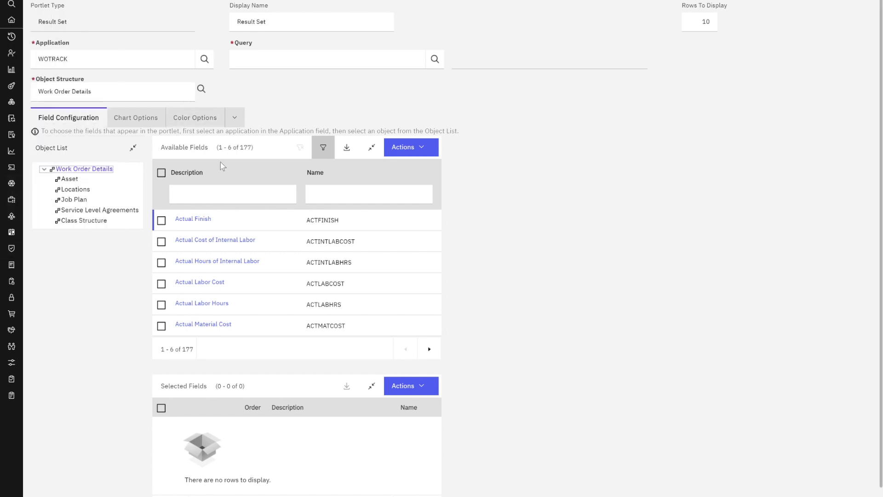
pyautogui.click(202, 90)
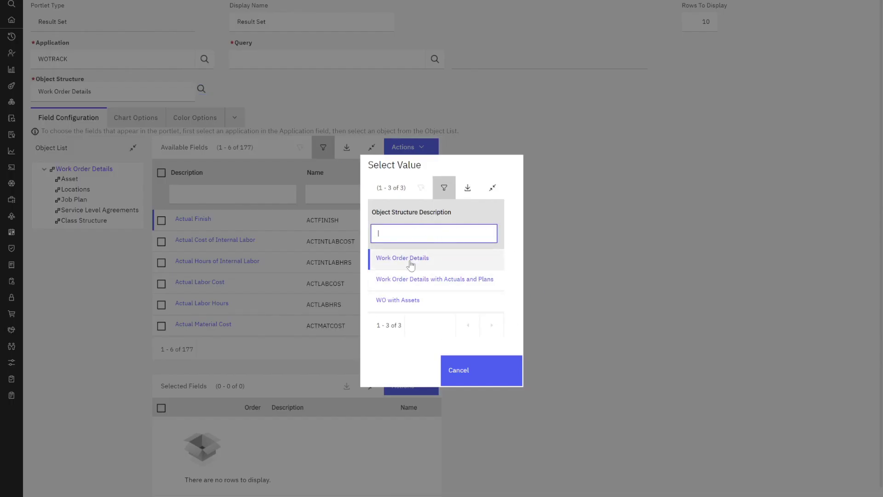
pyautogui.click(475, 382)
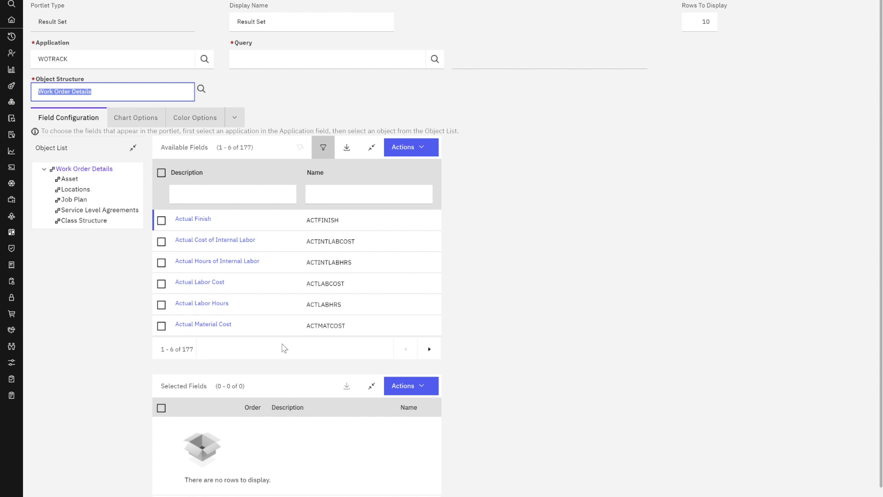
pyautogui.moveTo(23, 21)
pyautogui.click(71, 40)
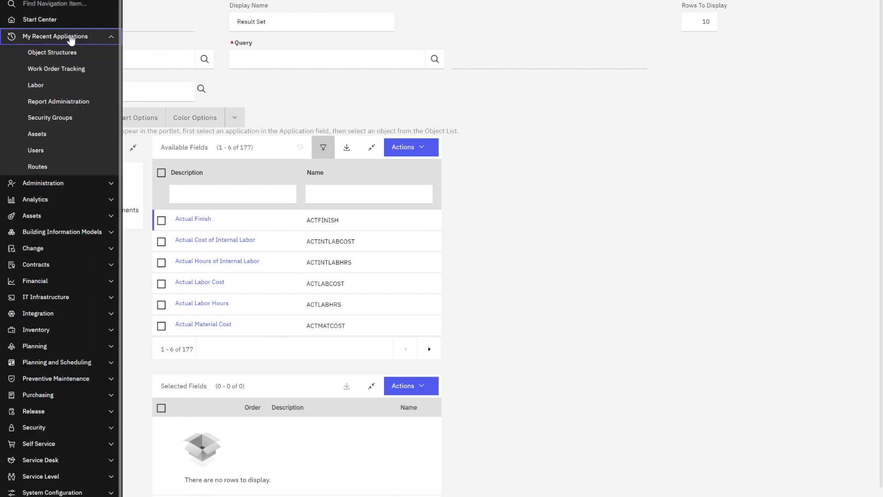
pyautogui.click(90, 103)
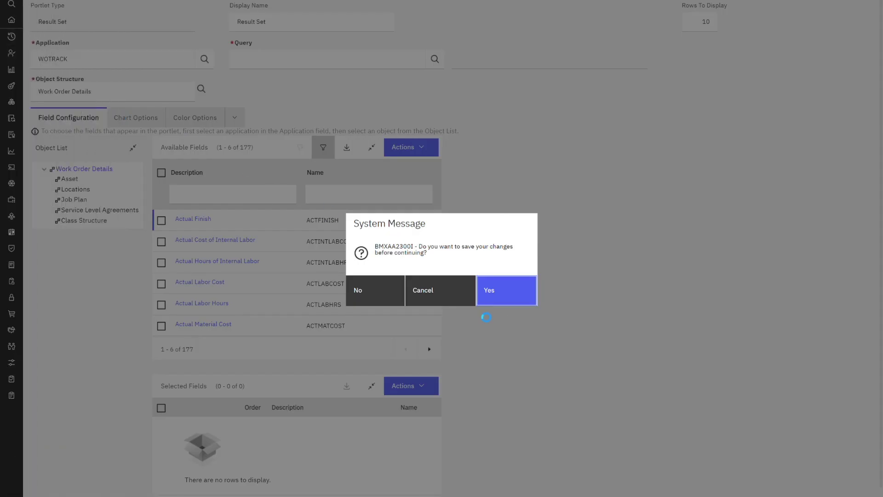
pyautogui.click(389, 297)
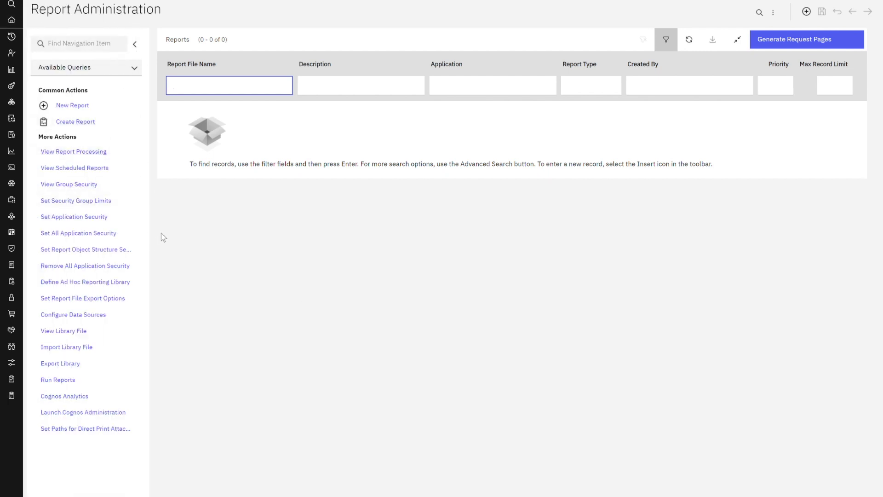
pyautogui.click(107, 252)
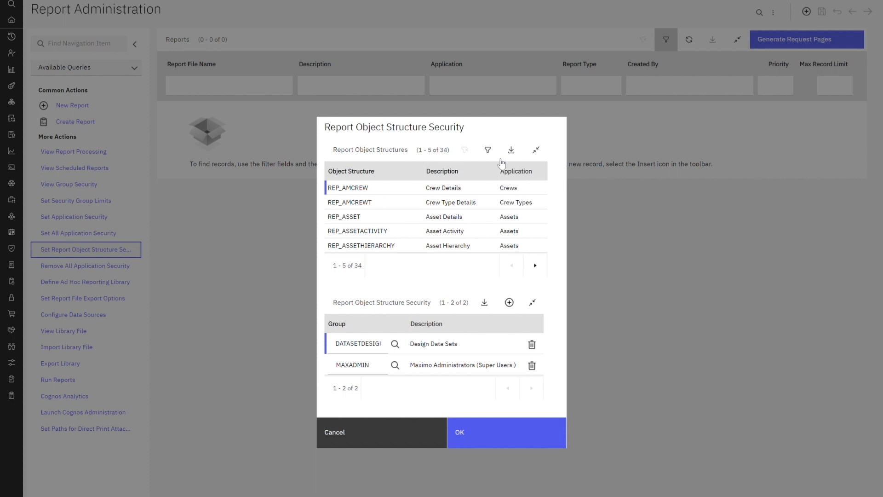
# Filter report object structures by application 'work order' and inspect REP_WOPLANACT, REP_WOINSP and REP_WODEMO groups.
pyautogui.click(487, 150)
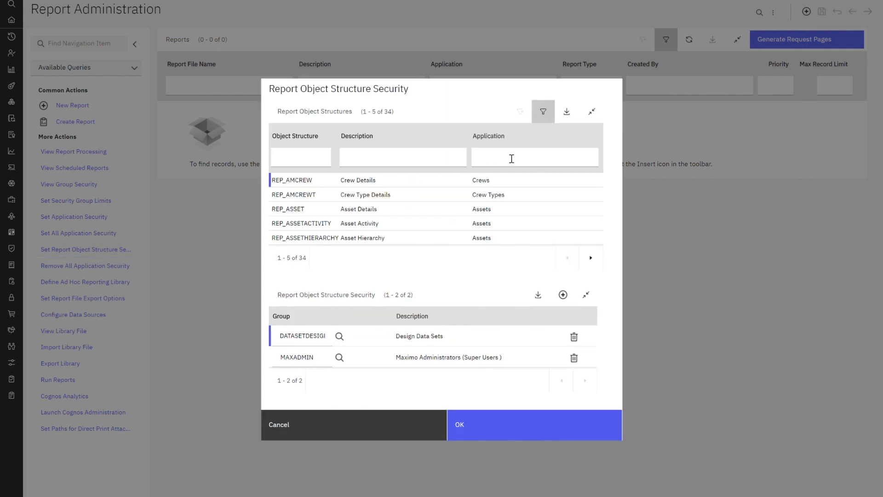
pyautogui.click(523, 161)
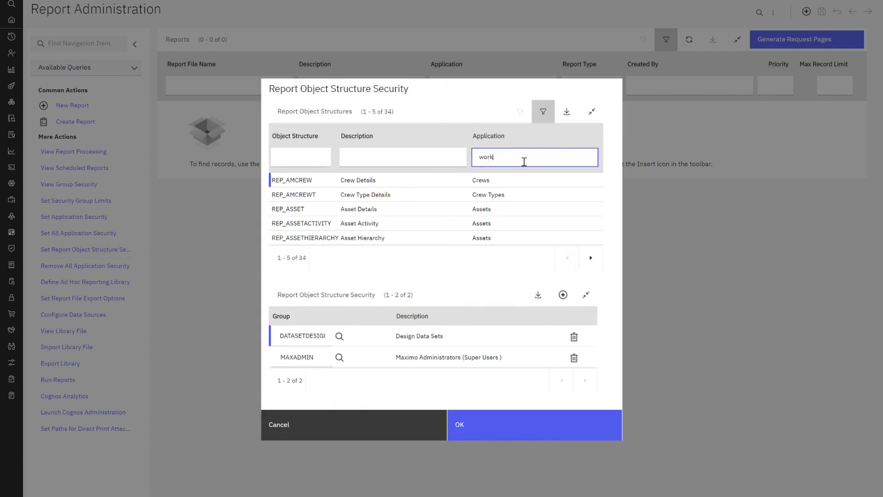
pyautogui.write('work order')
pyautogui.press('Return')
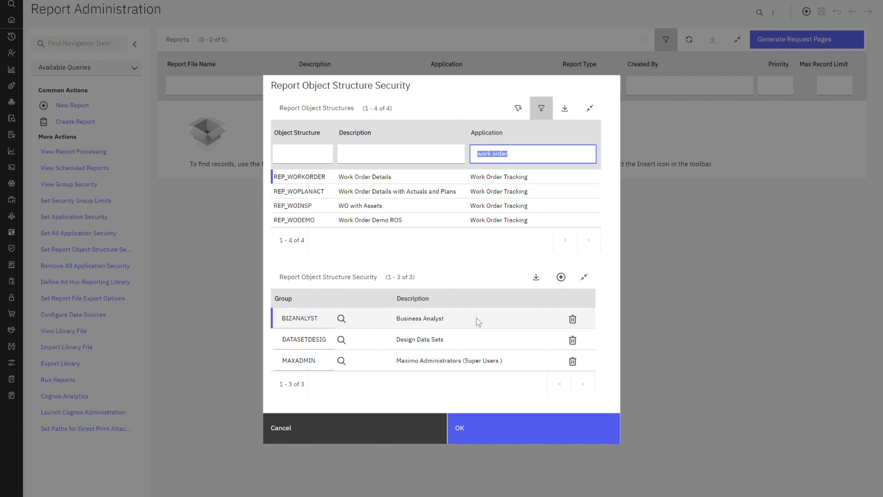
pyautogui.click(321, 193)
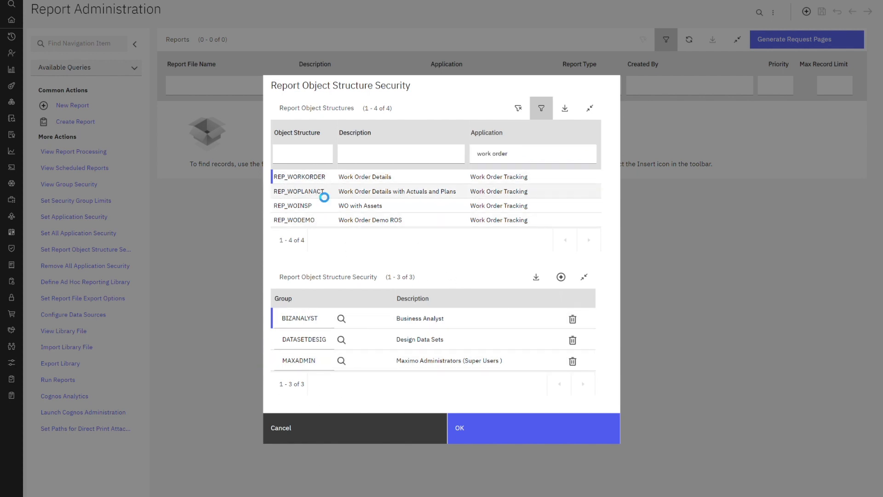
pyautogui.click(307, 207)
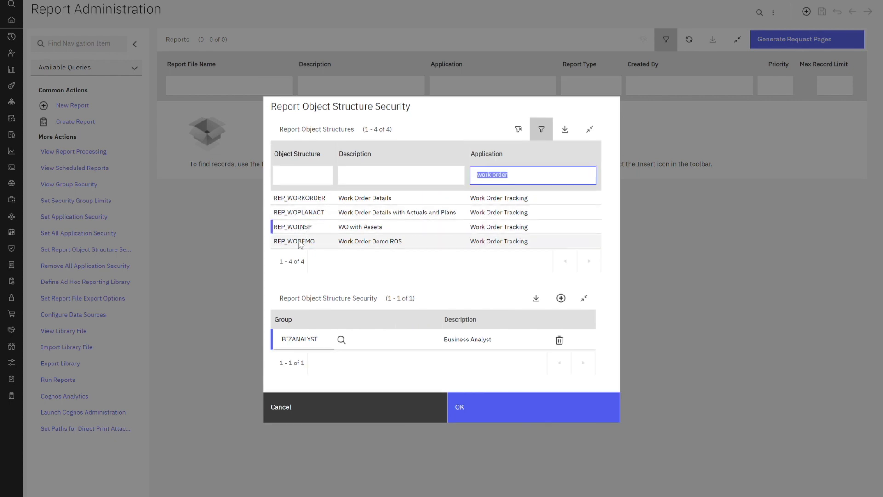
pyautogui.click(300, 242)
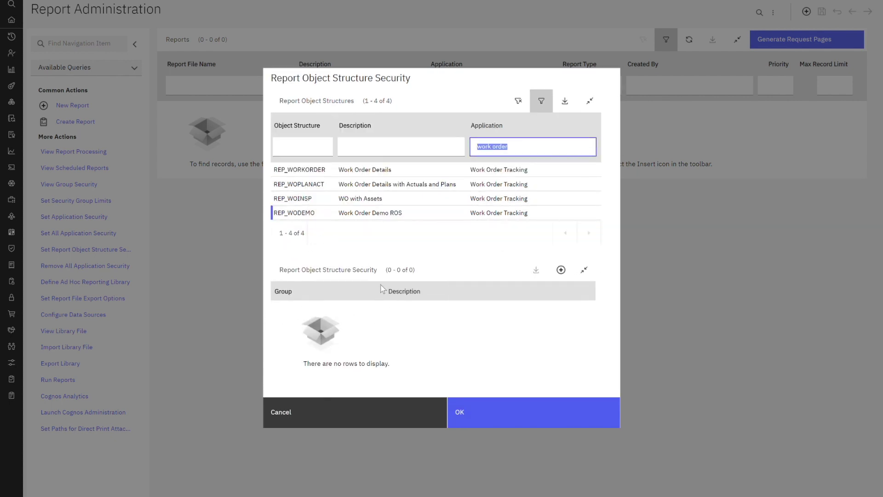
# Add a BIZANALYST group row to REP_WODEMO, save with OK, and return to the Start Center.
pyautogui.click(566, 273)
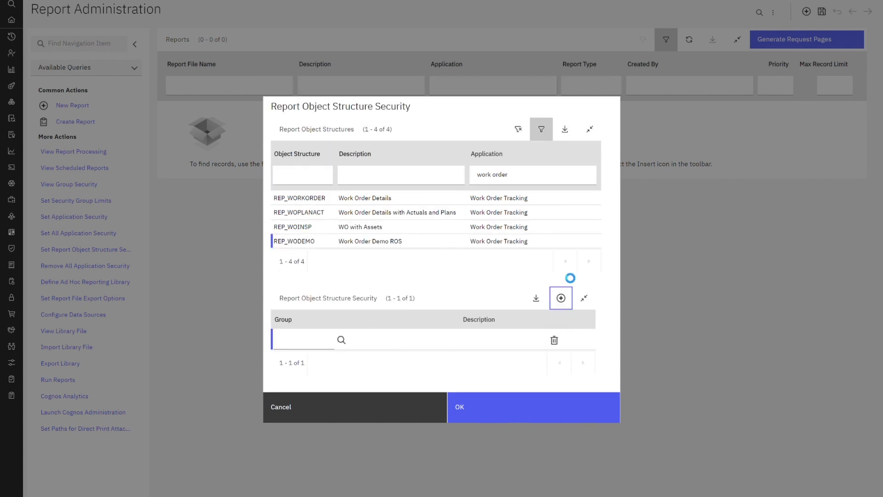
pyautogui.click(341, 341)
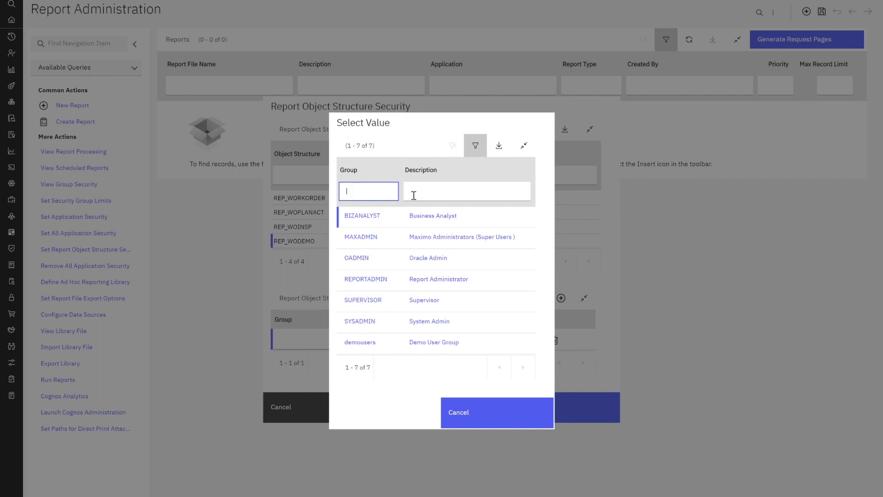
pyautogui.click(378, 223)
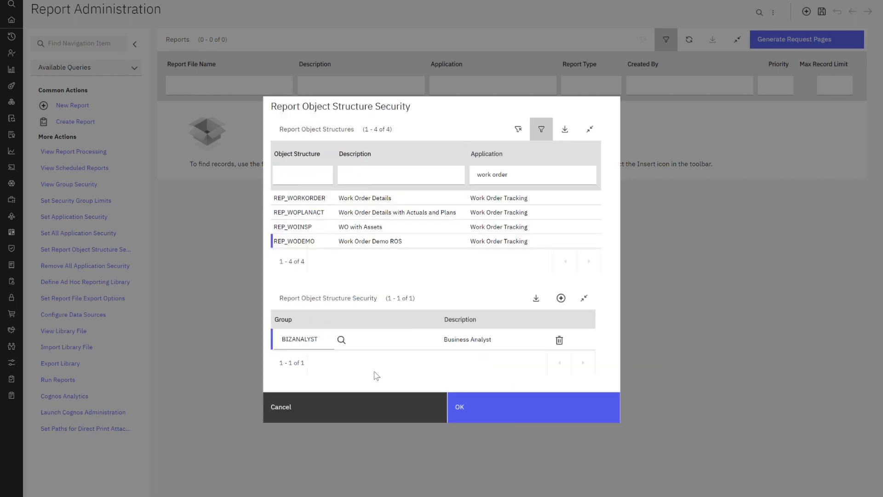
pyautogui.click(500, 414)
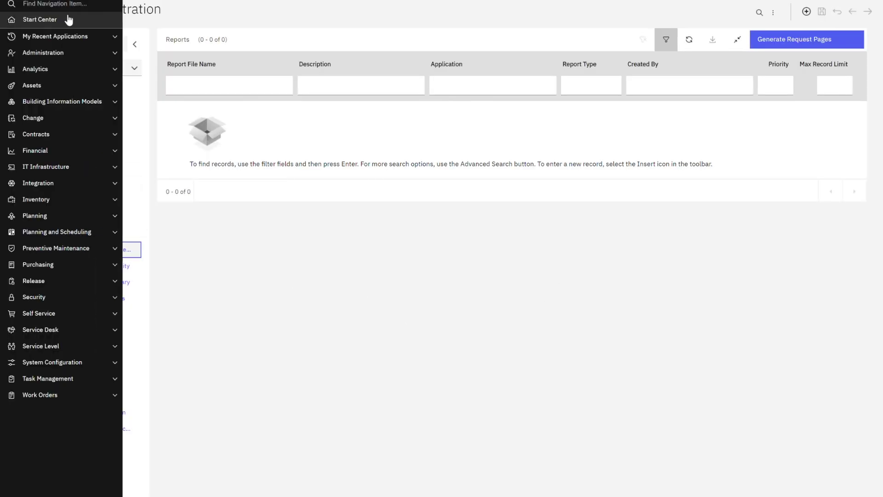
pyautogui.click(69, 20)
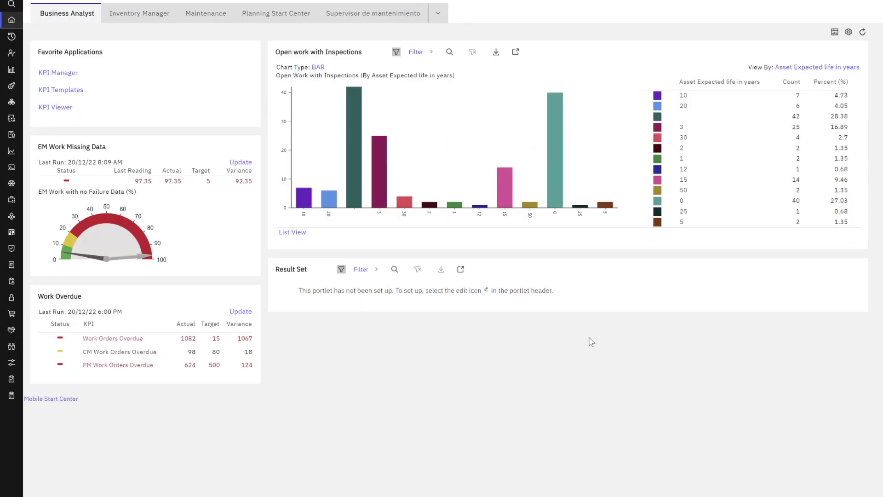
# Edit the Result Set portlet and pick WOTRACK from the Application lookup filtered on 'wotrack'.
pyautogui.moveTo(814, 278)
pyautogui.click(827, 269)
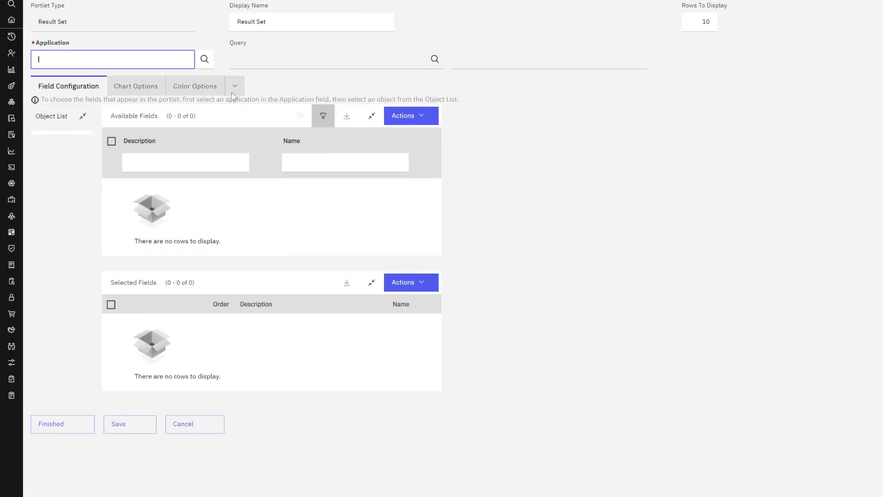
pyautogui.click(209, 65)
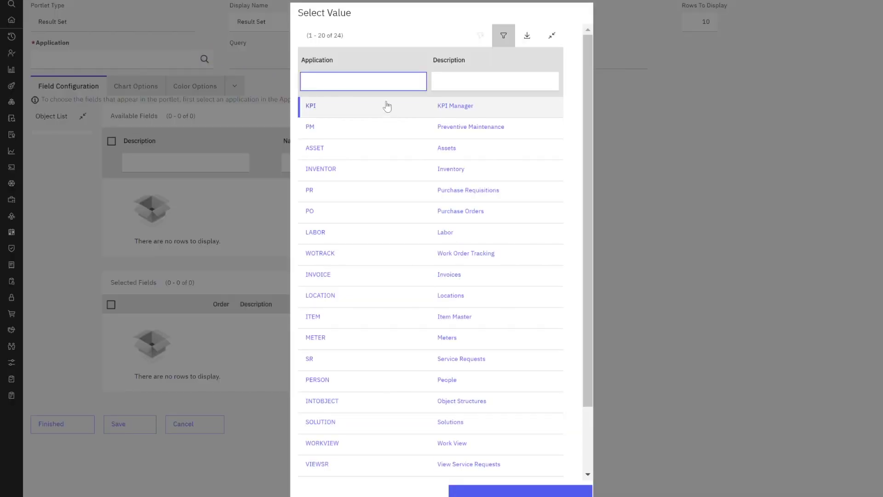
pyautogui.write('wotrack')
pyautogui.press('Return')
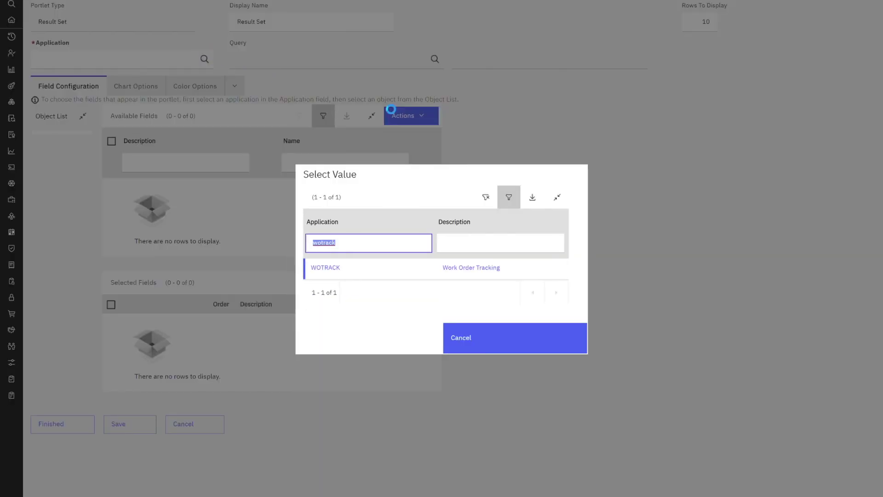
pyautogui.click(348, 276)
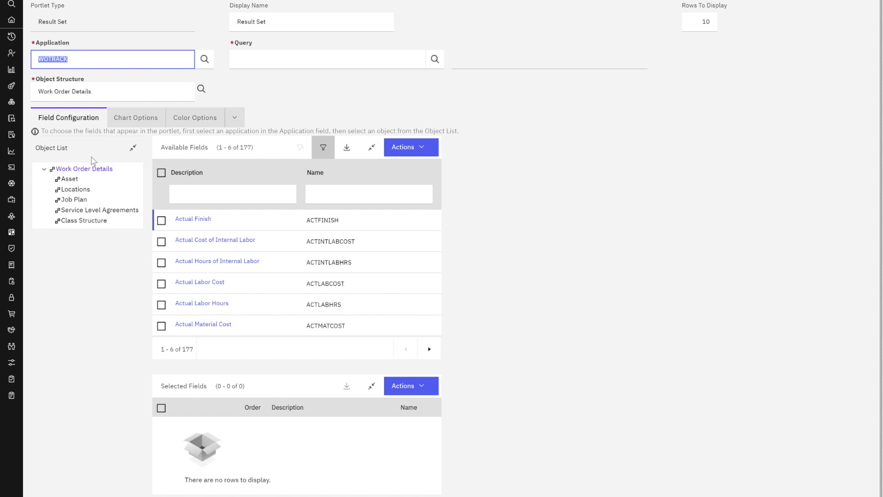
# Select Work Order Demo ROS as the portlet's object structure and recheck the object structure list.
pyautogui.click(205, 91)
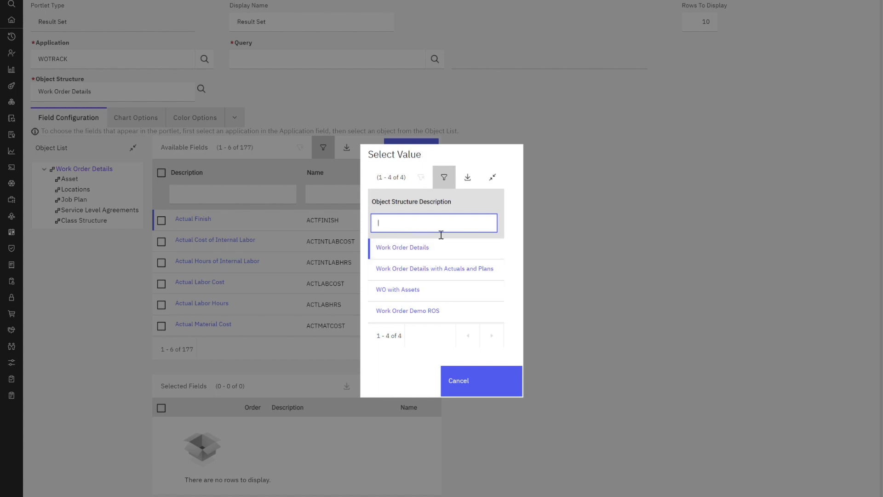
pyautogui.click(438, 315)
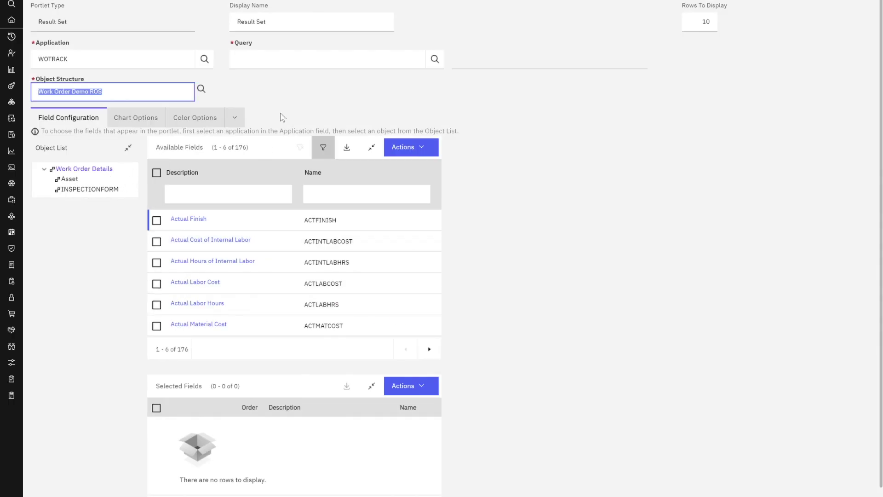
pyautogui.click(94, 239)
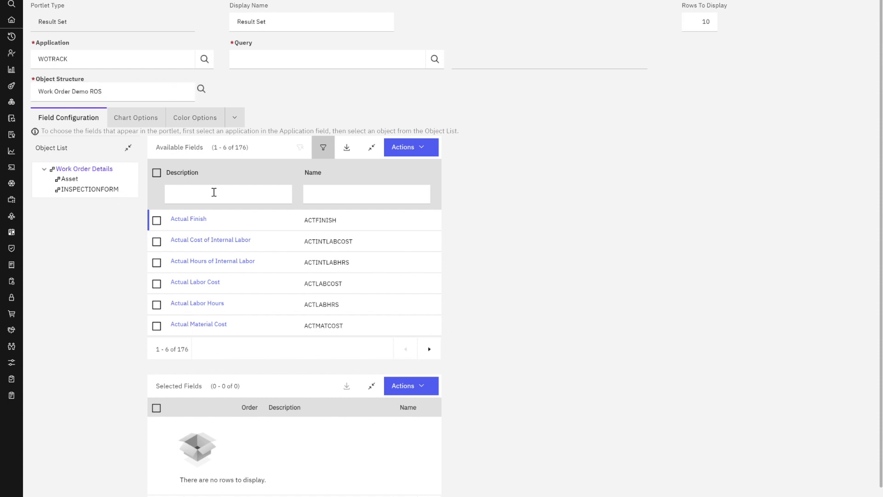
pyautogui.click(202, 89)
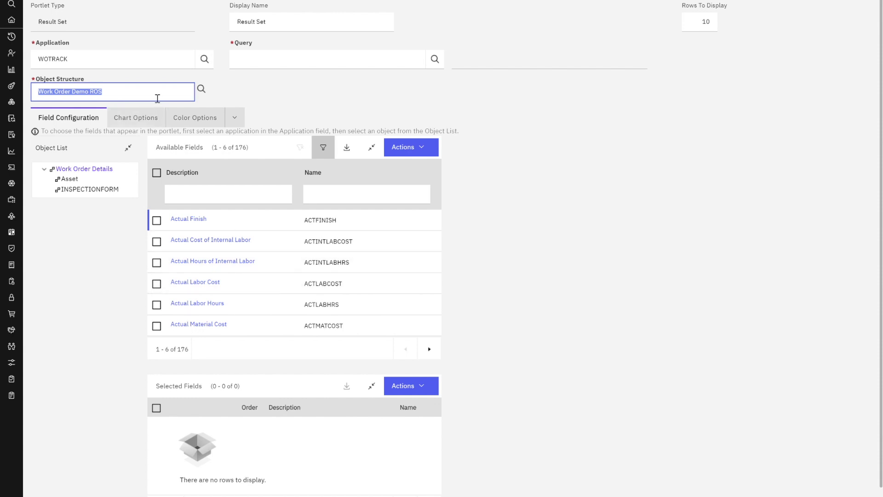
pyautogui.click(157, 98)
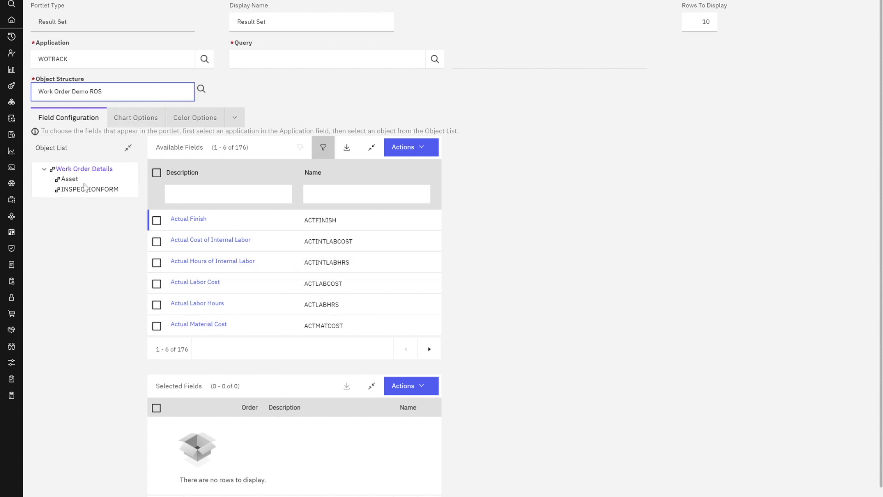